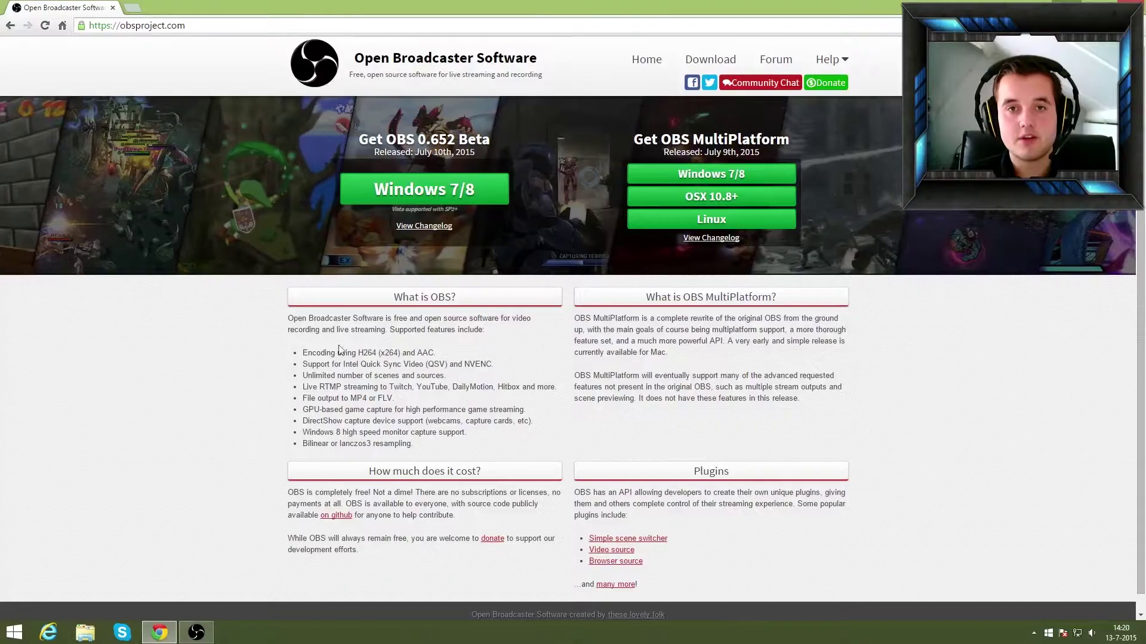
- Download the OBS 0.652 Beta installer for Windows 7/8 and keep the file OBS_0_652b_Installer.exe
left_click(444, 195)
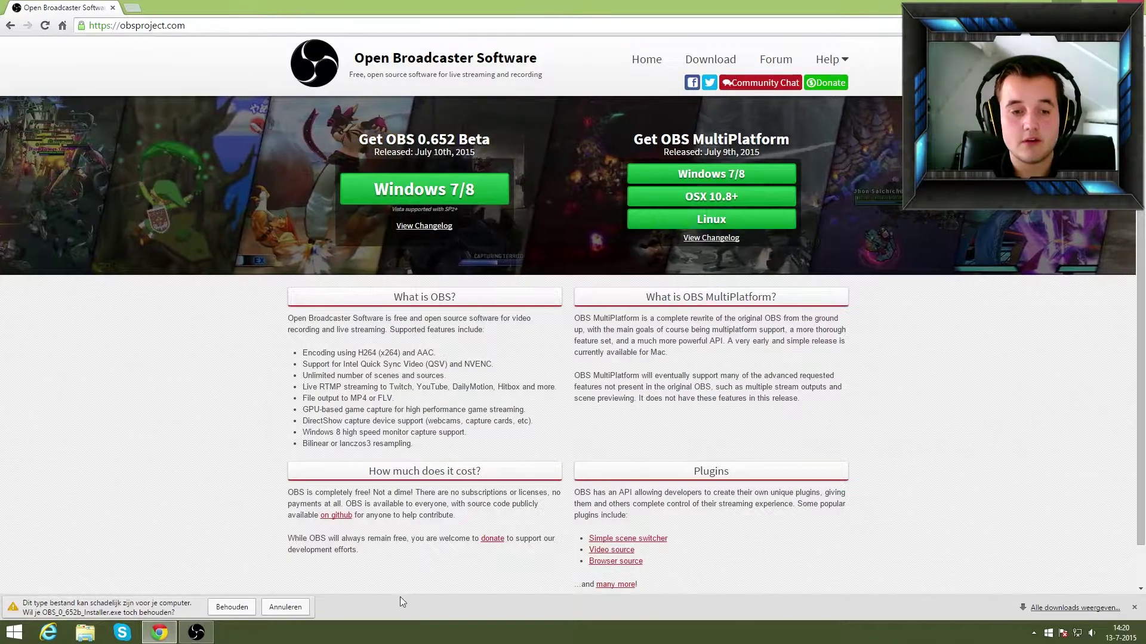
left_click(231, 607)
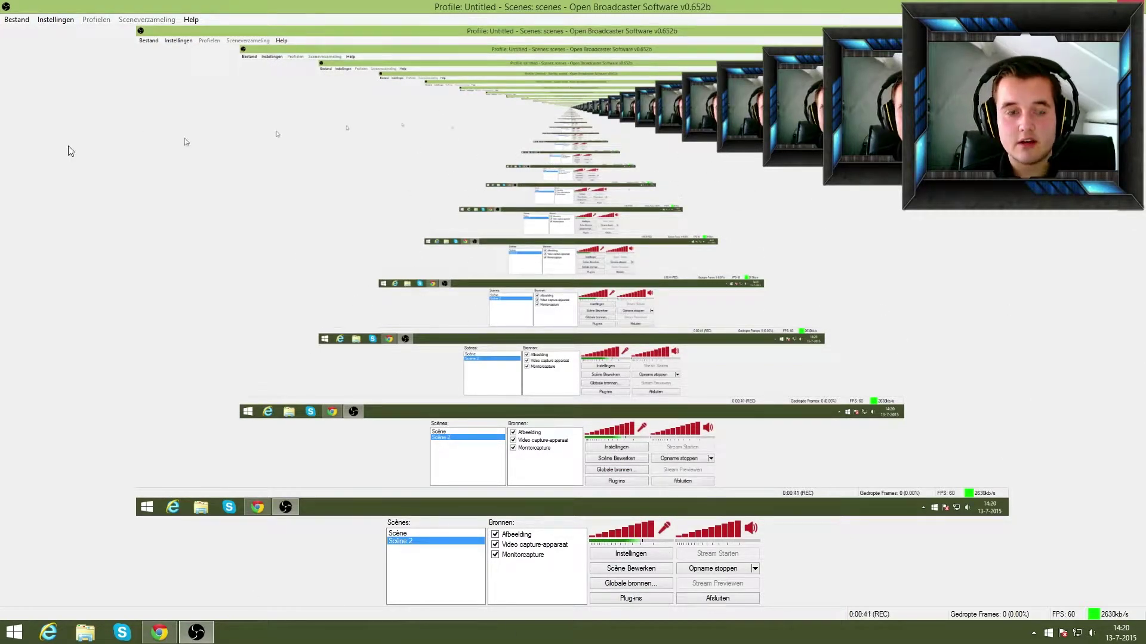
- In Open Broadcaster Software, open the settings and set the maximum video encoding bitrate to 3500 kb/s
left_click(55, 20)
left_click(63, 33)
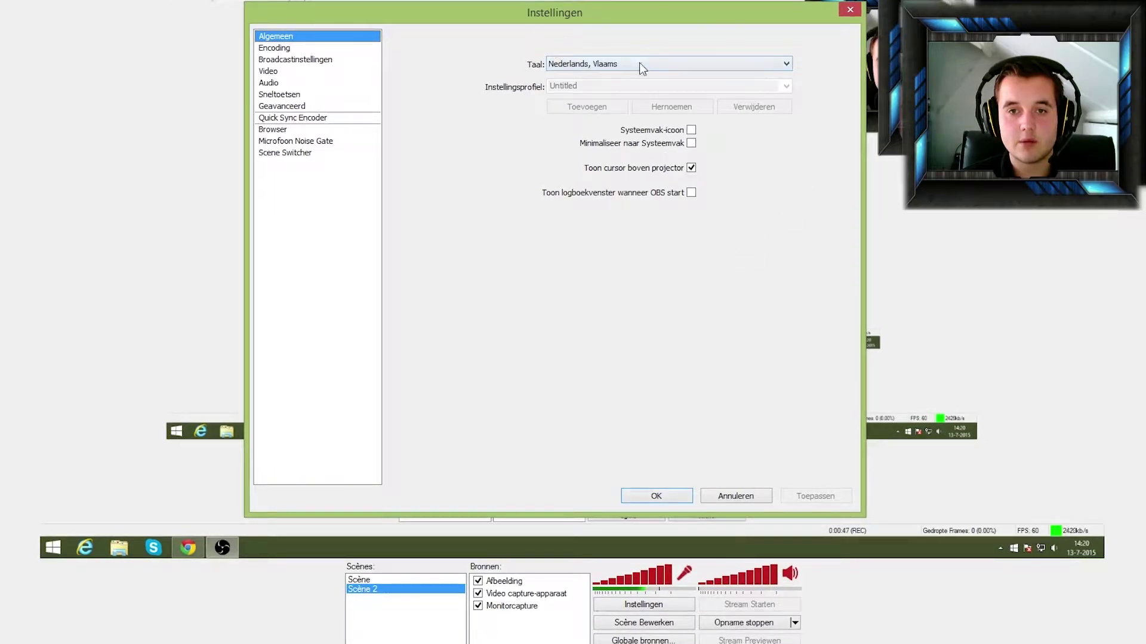
key("Down")
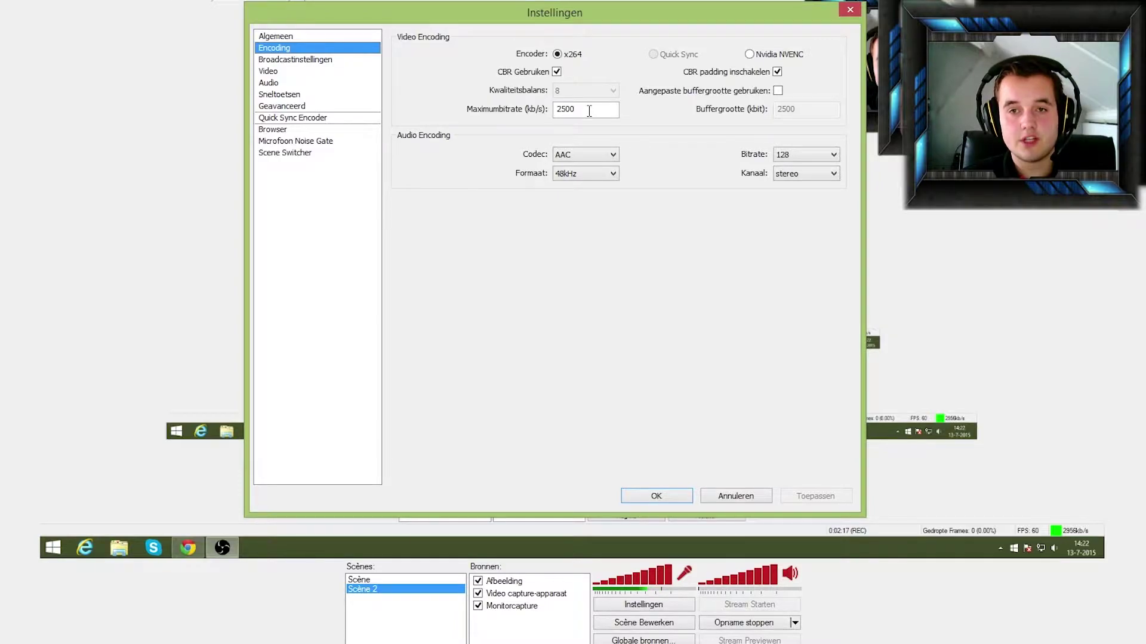
left_click_drag(589, 111, 546, 111)
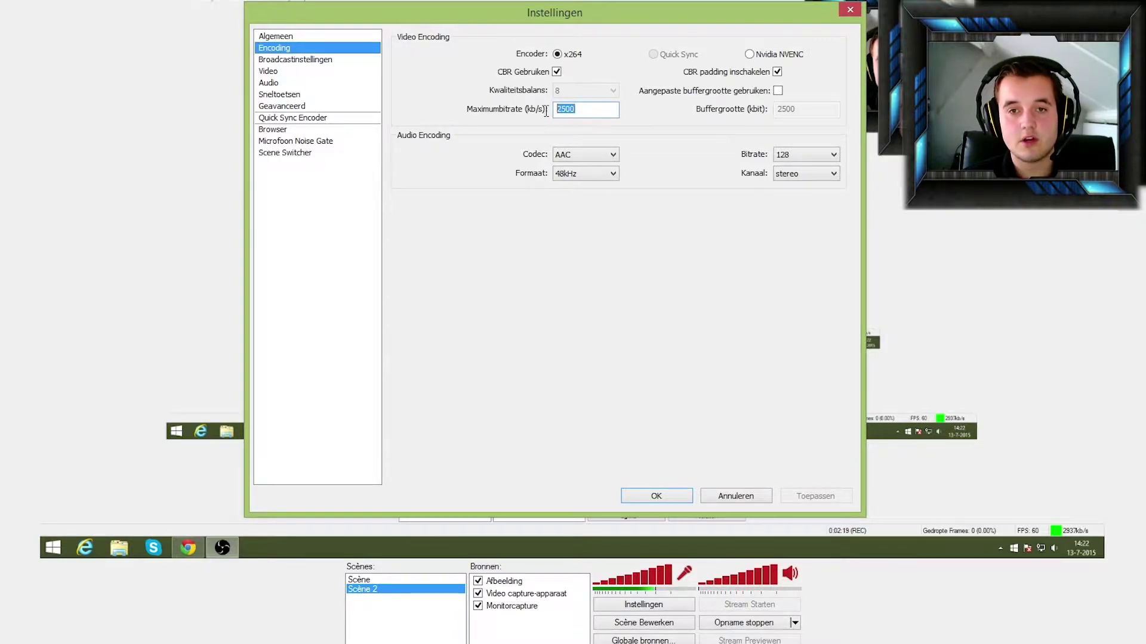
type("3500")
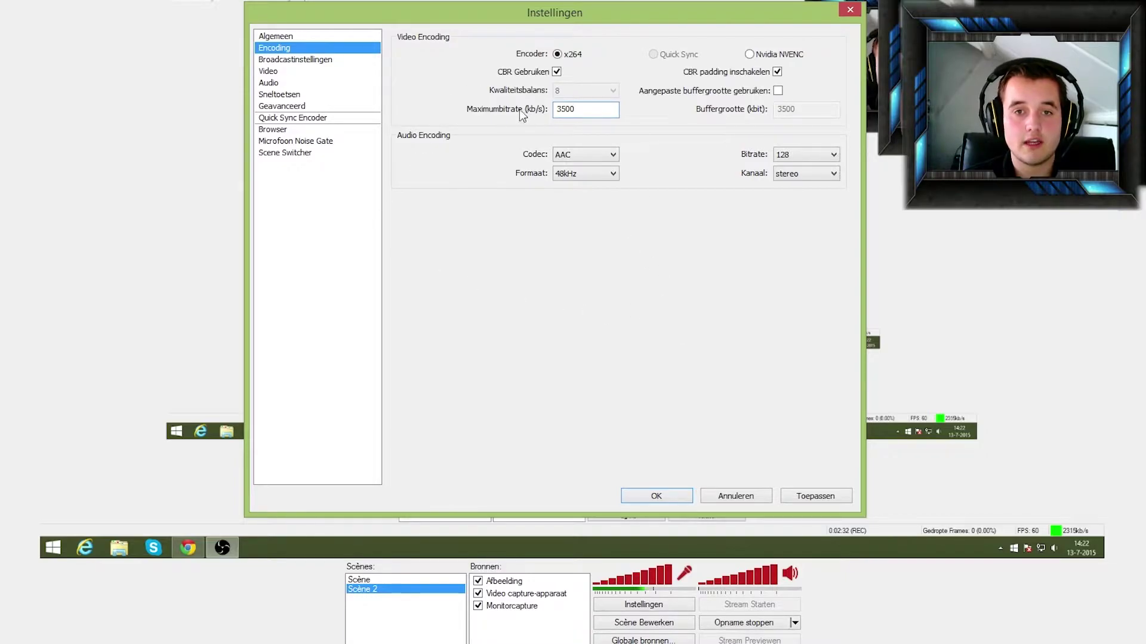
- Configure the broadcast settings for Live Stream mode with Twitch as streaming service and EU: Amsterdam, NL as FMS URL
left_click(302, 59)
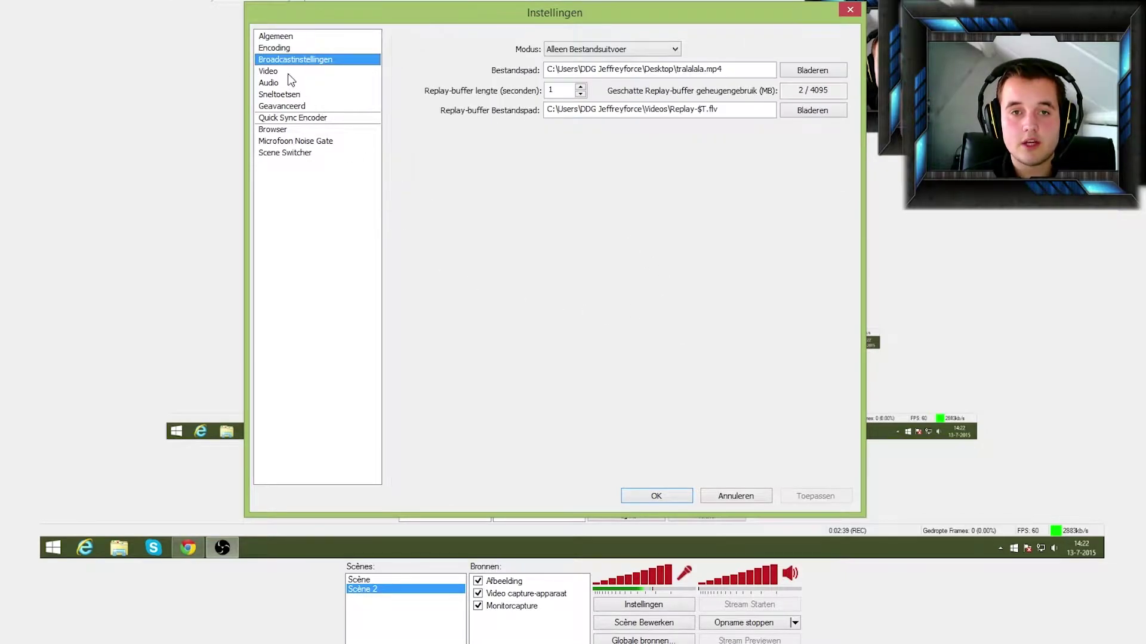
left_click(611, 50)
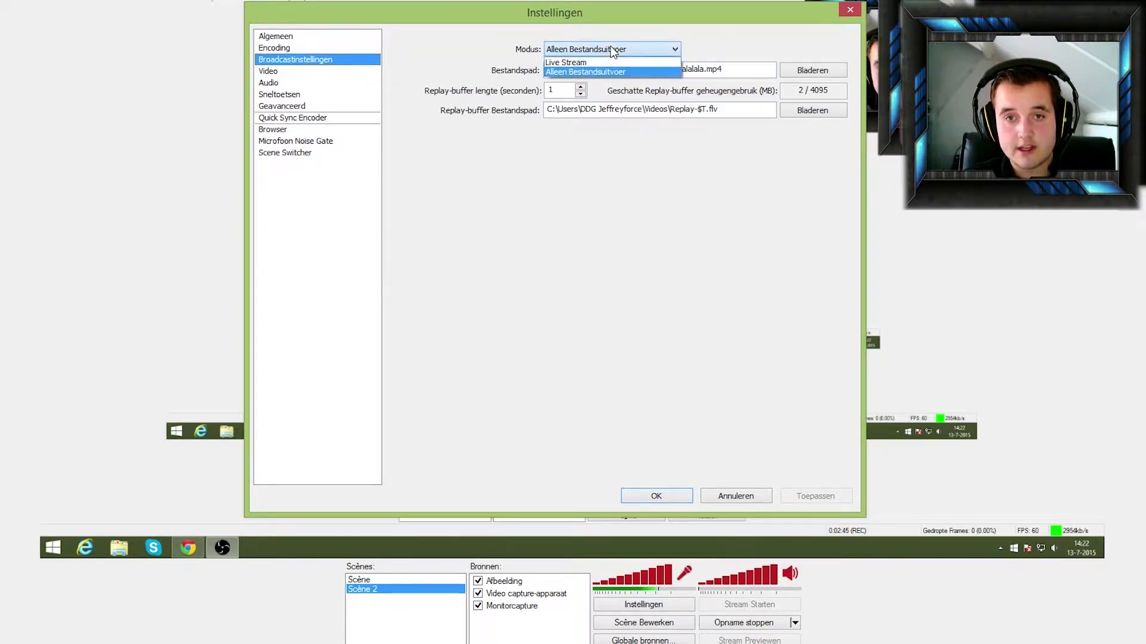
left_click(593, 61)
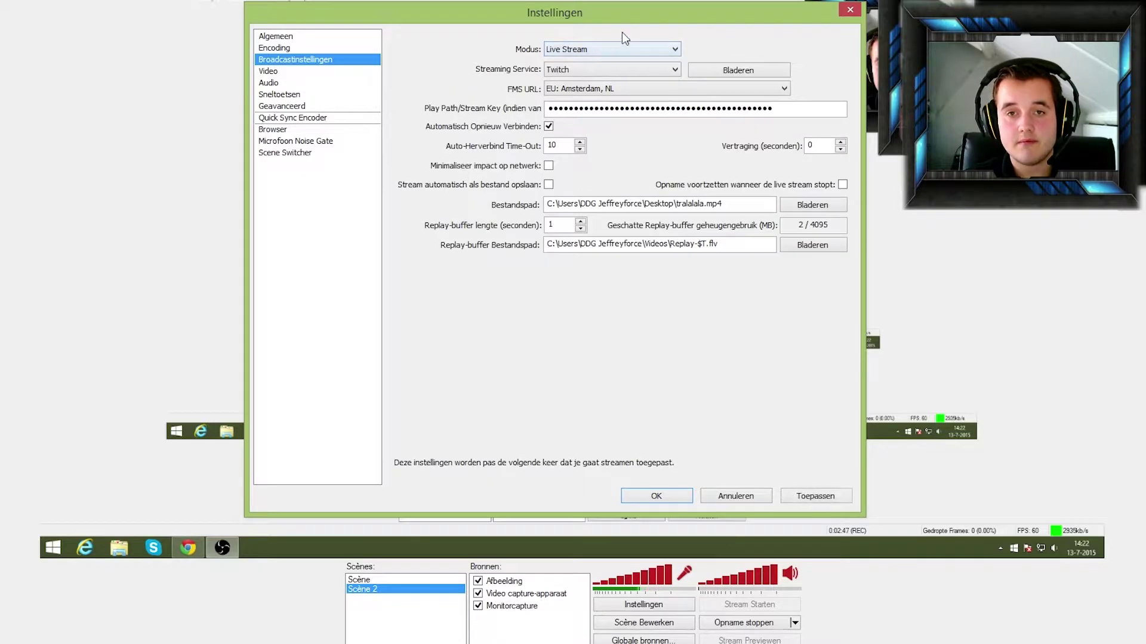
left_click(602, 70)
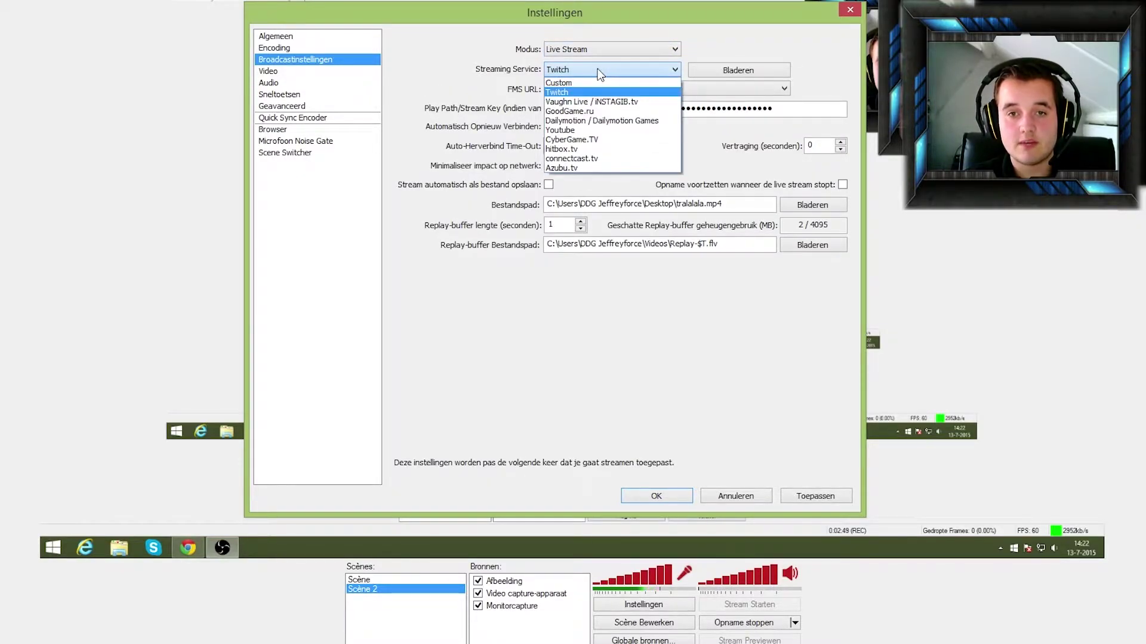
left_click(593, 91)
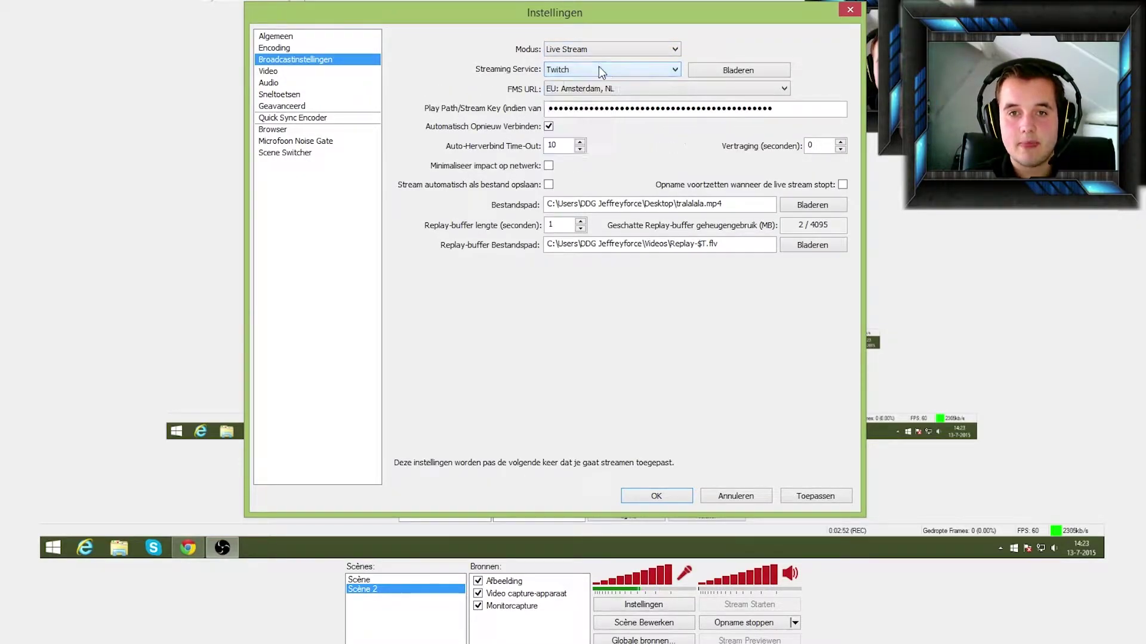
left_click(593, 91)
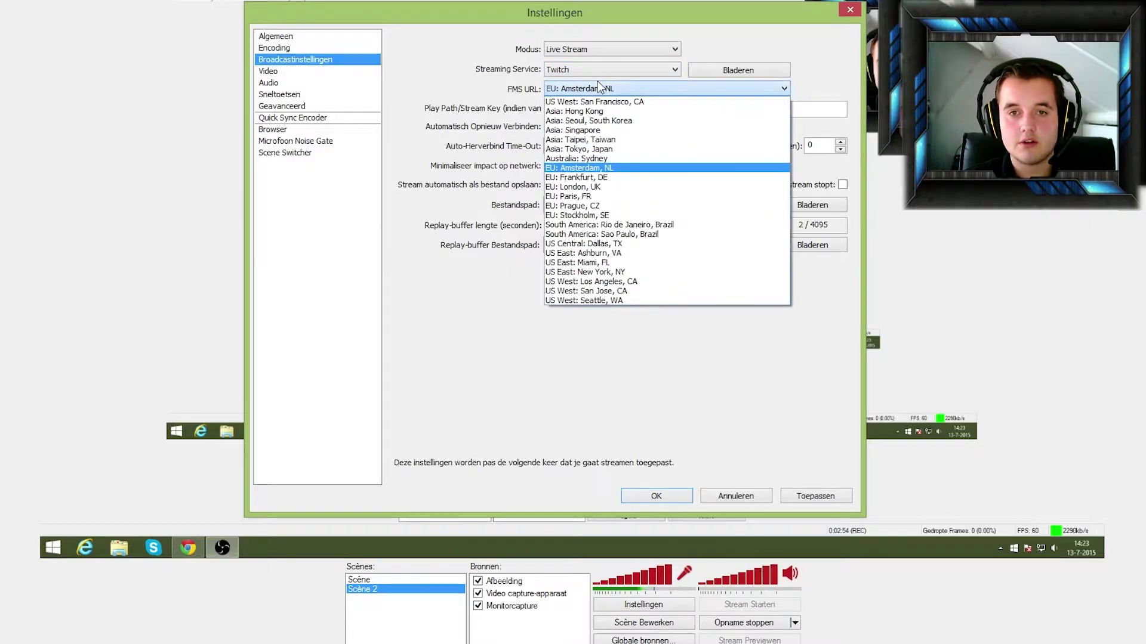
left_click(602, 167)
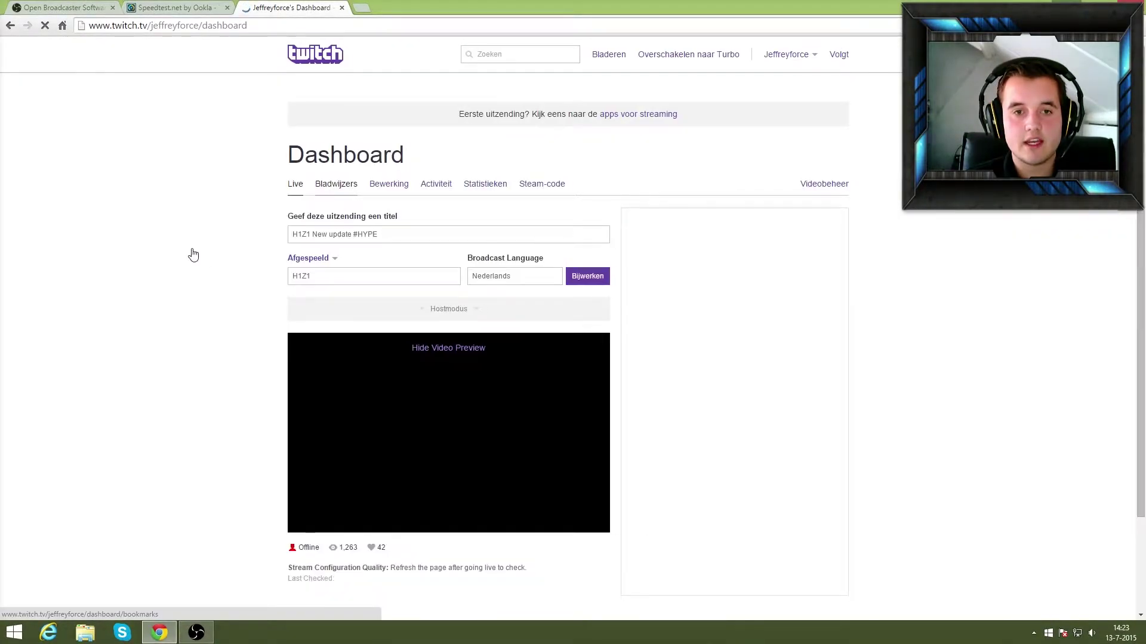
- In the browser, open the Twitch dashboard's Steam-code page, request the stream key and leave the dialog without revealing it
scroll(228, 292, "down", 2)
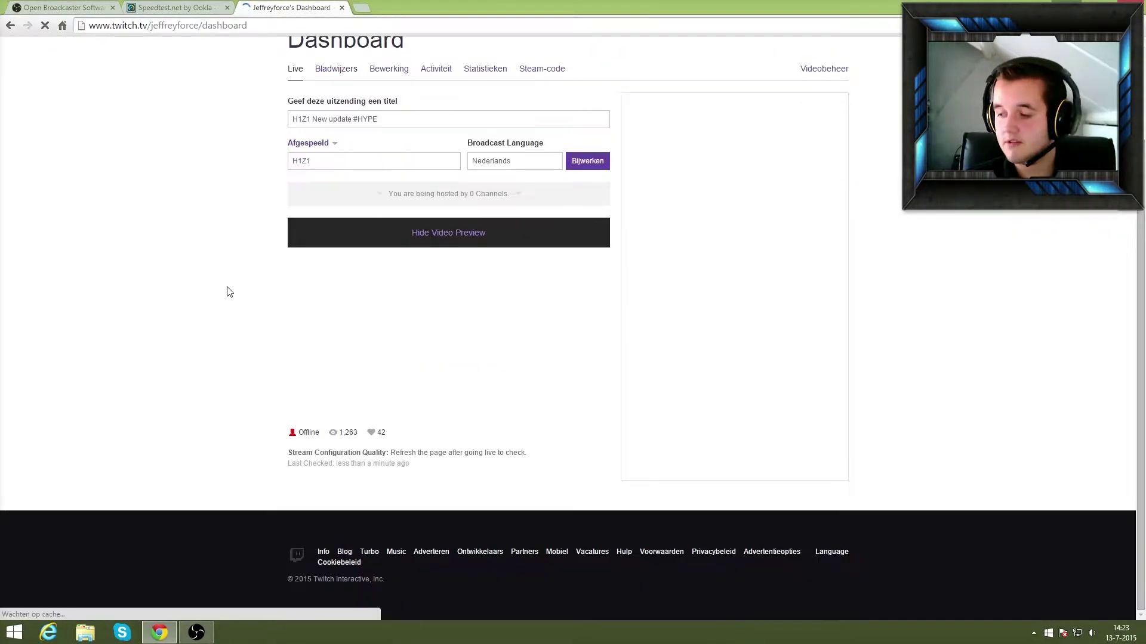
scroll(243, 311, "up", 1)
scroll(227, 408, "up", 1)
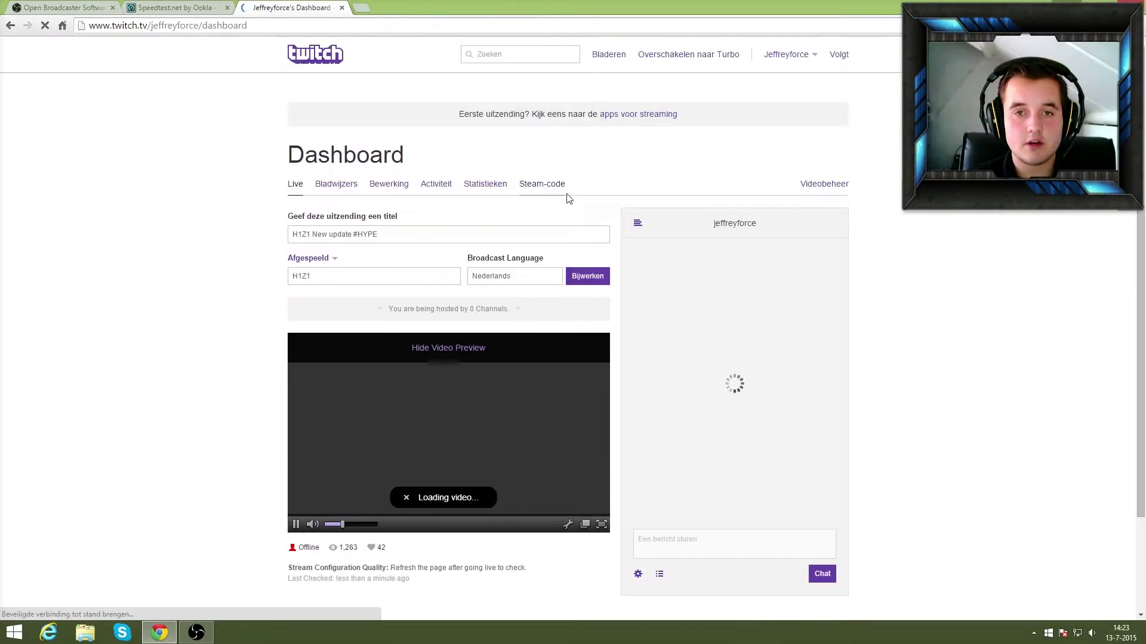
left_click(537, 187)
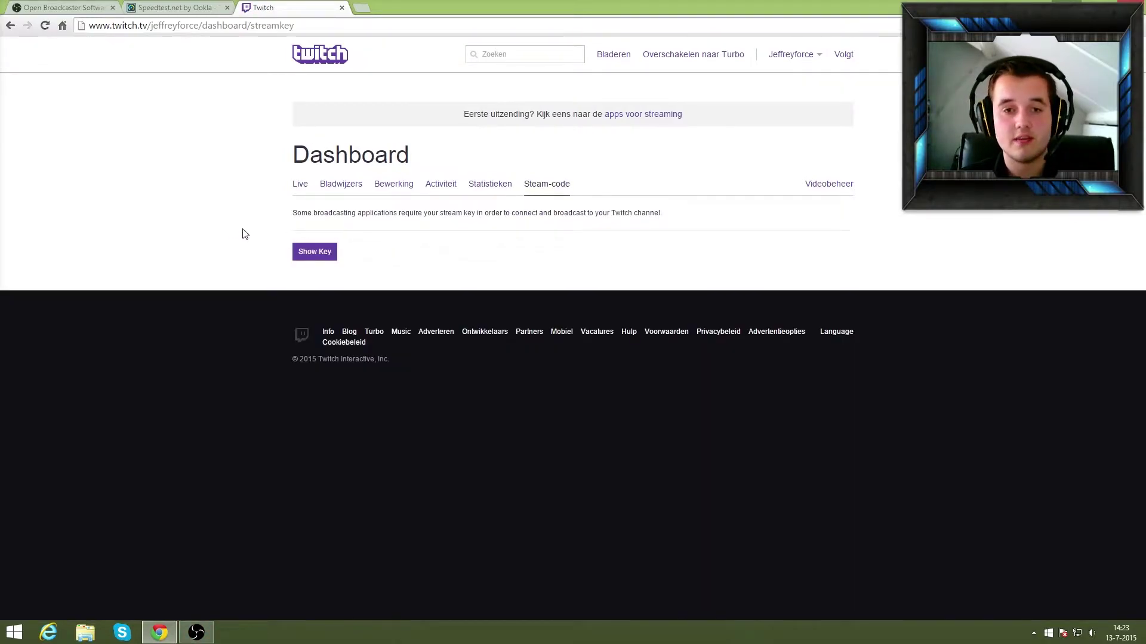
left_click(322, 253)
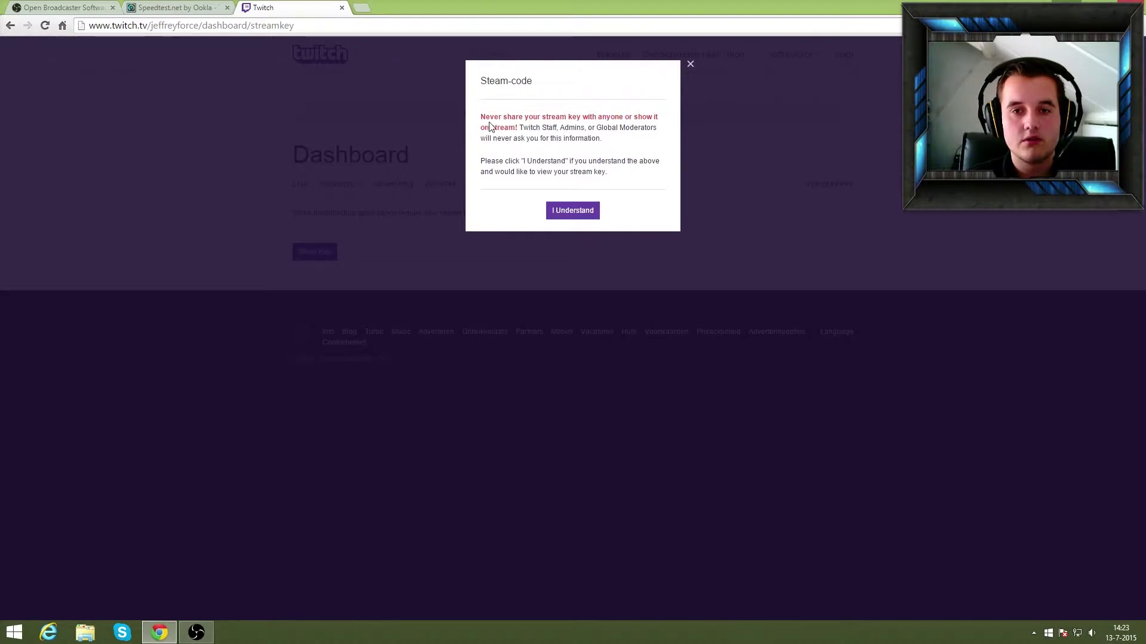
left_click(360, 269)
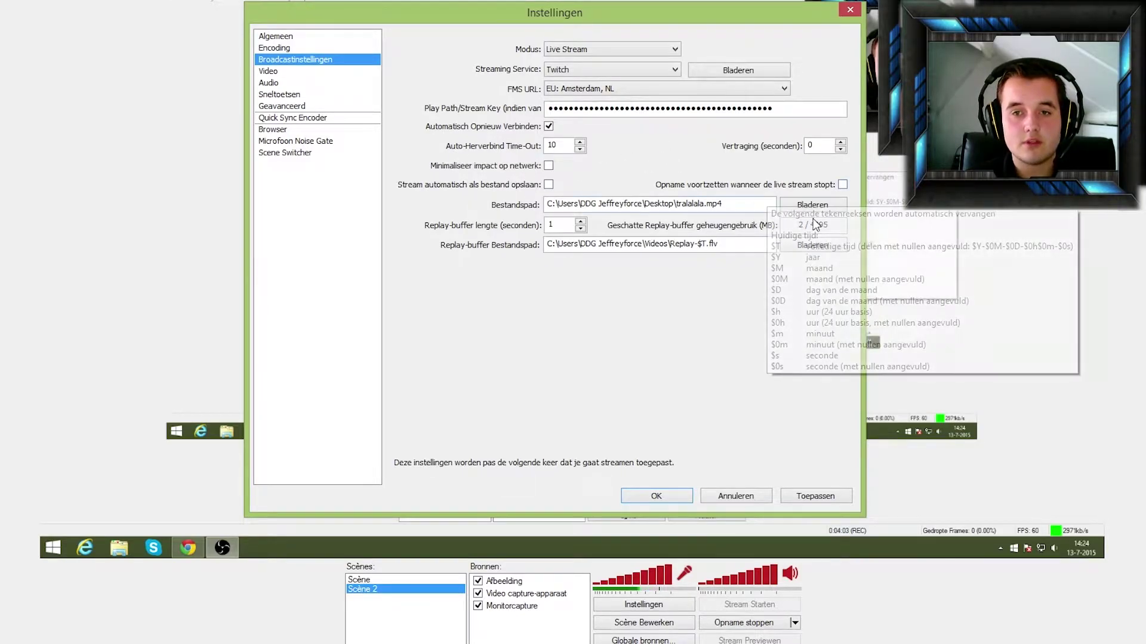
- Switch back to OBS and examine the video adapter and resolution downscale options in the video settings
left_click(268, 71)
left_click(680, 47)
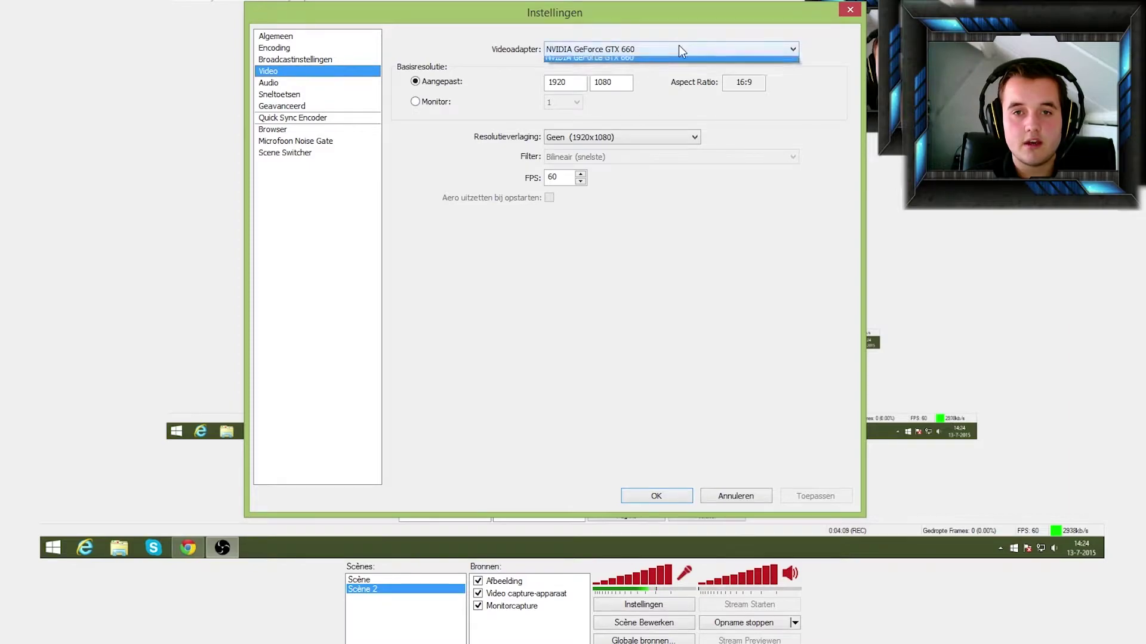
left_click(606, 51)
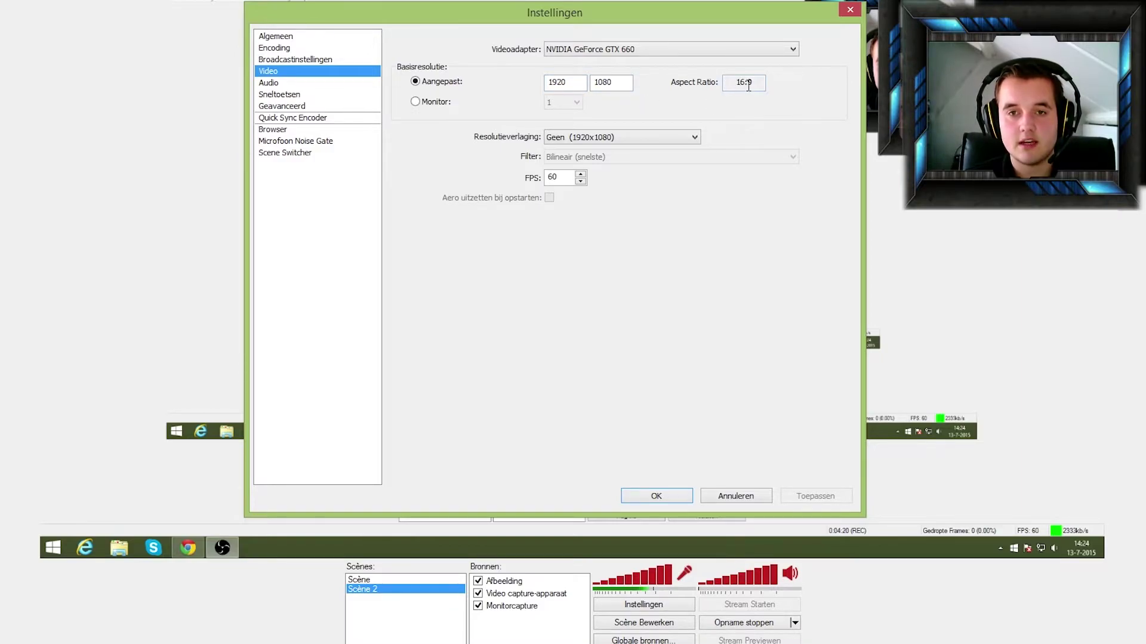
left_click(574, 139)
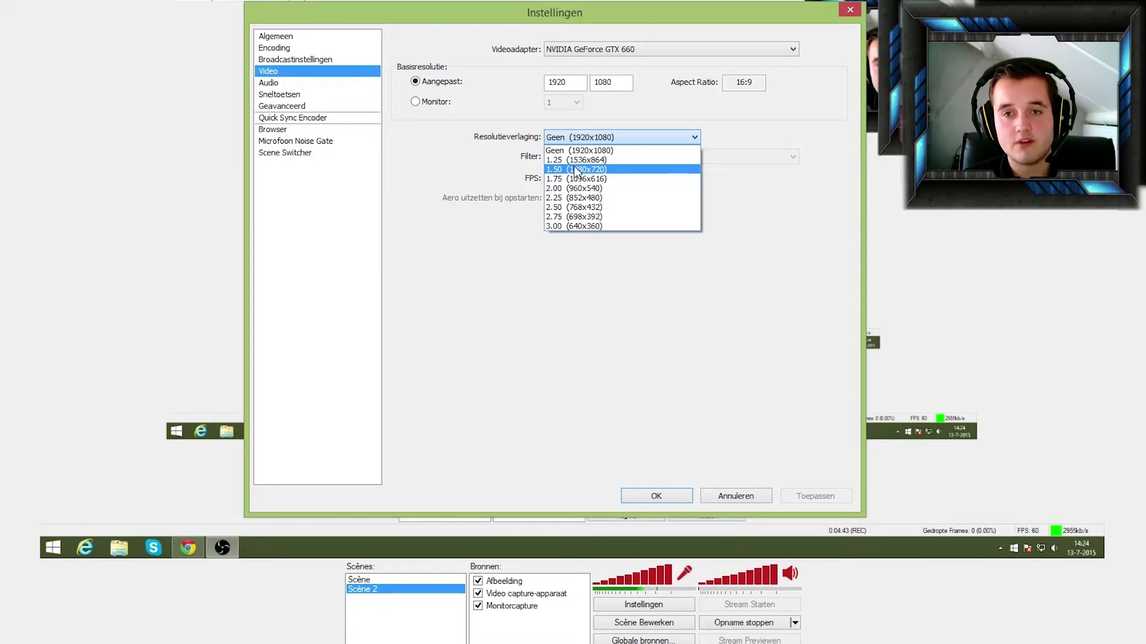
left_click(448, 280)
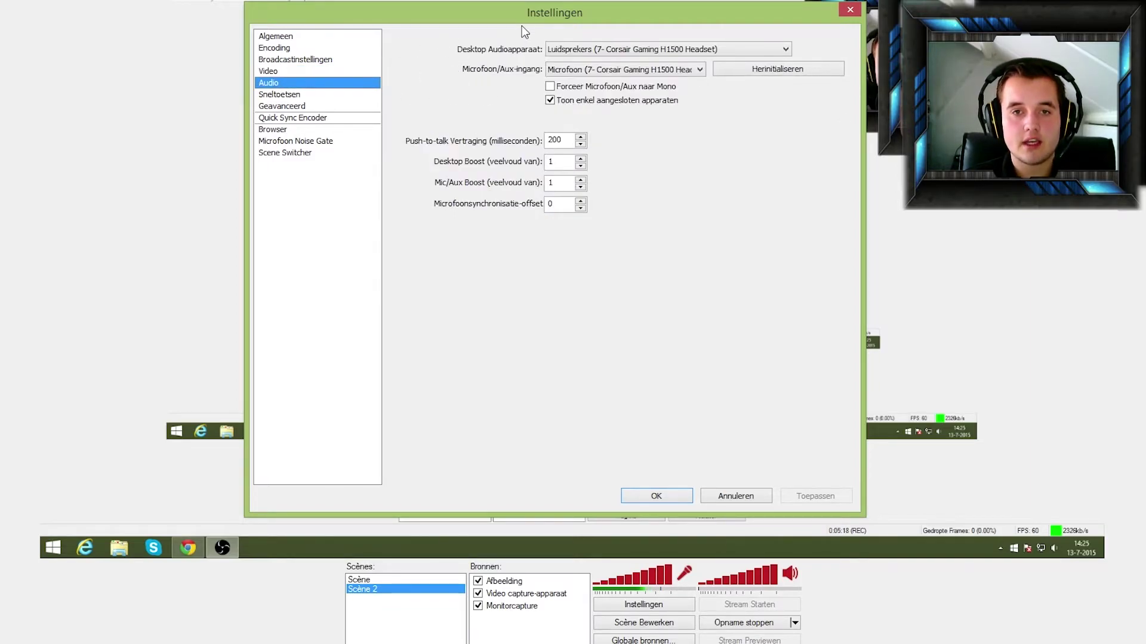
- Set the desktop audio device to Luidsprekers (7- Corsair Gaming H1500 Headset), save the changes and open the hotkey settings
left_click(582, 50)
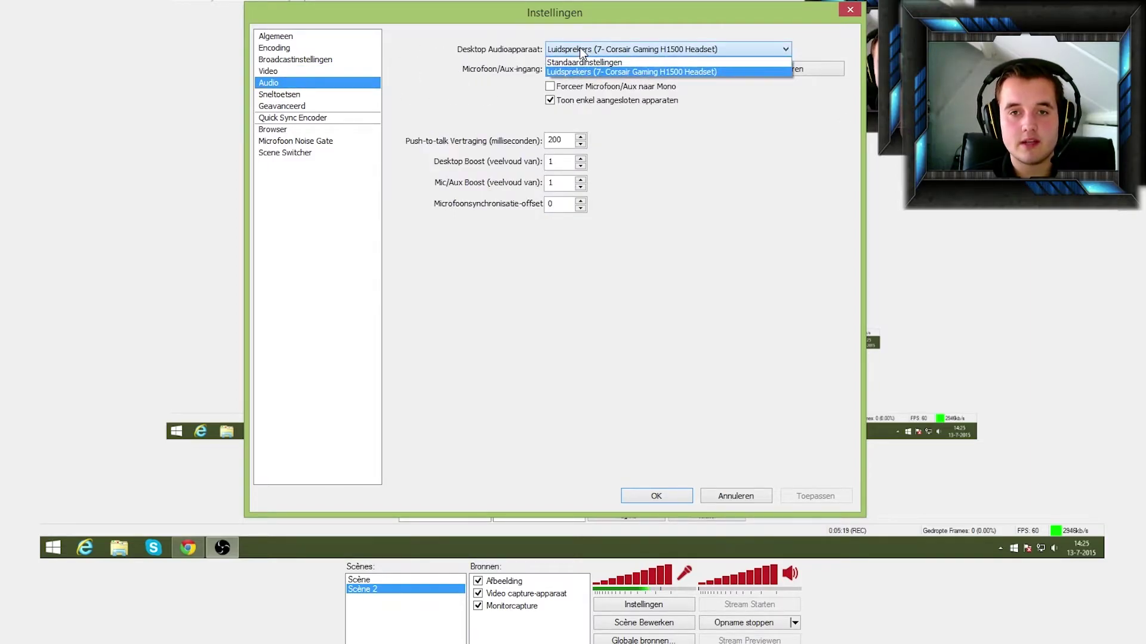
left_click(649, 71)
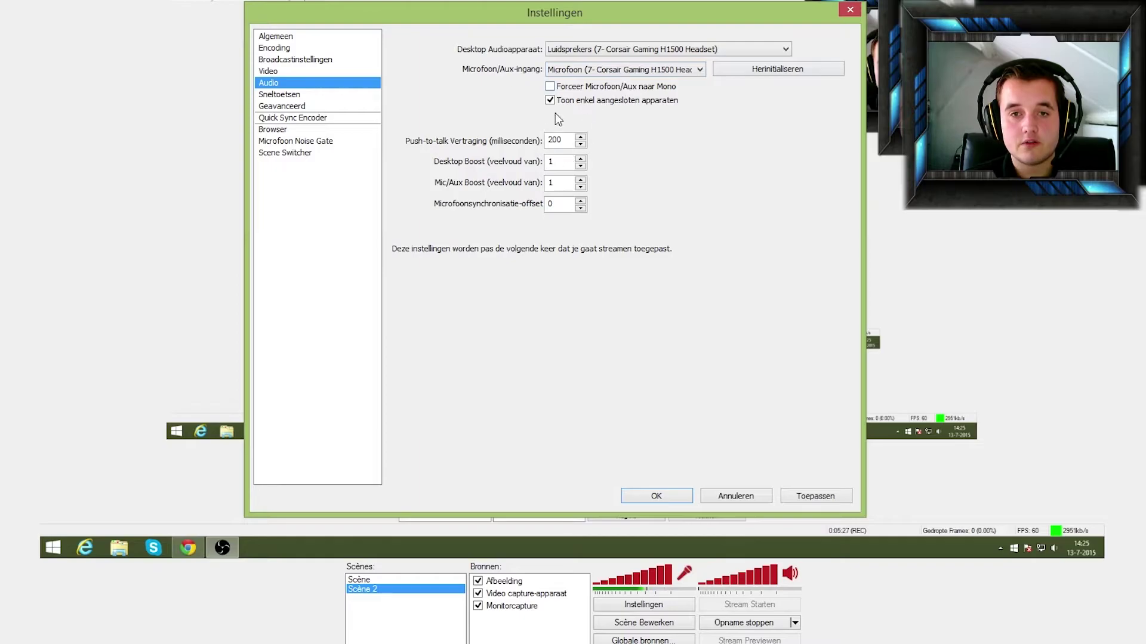
left_click(293, 96)
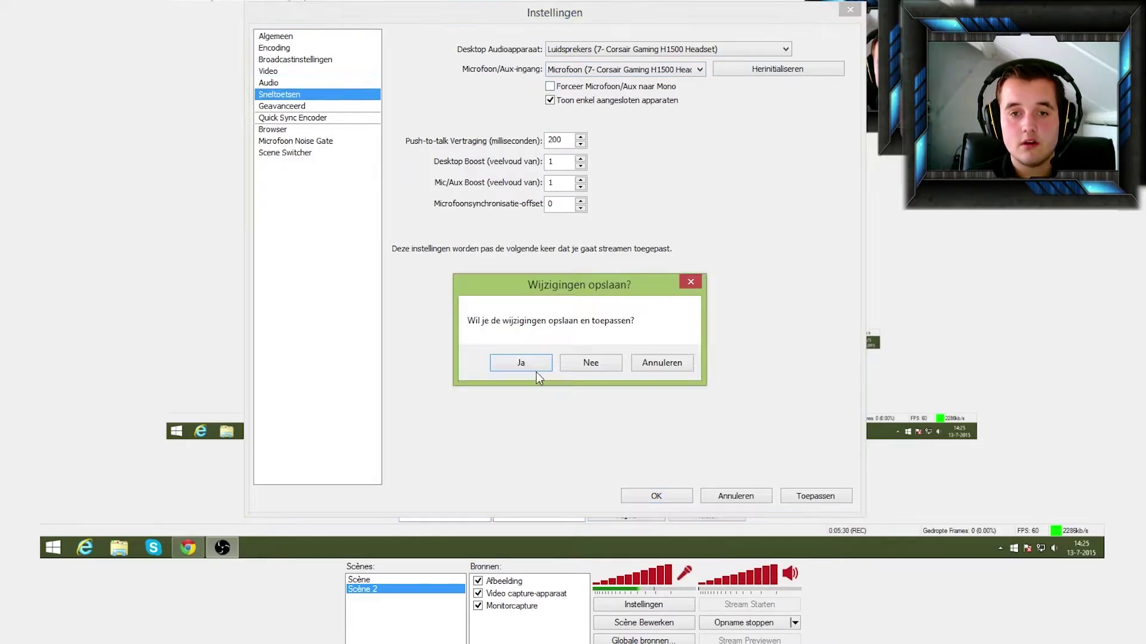
left_click(517, 361)
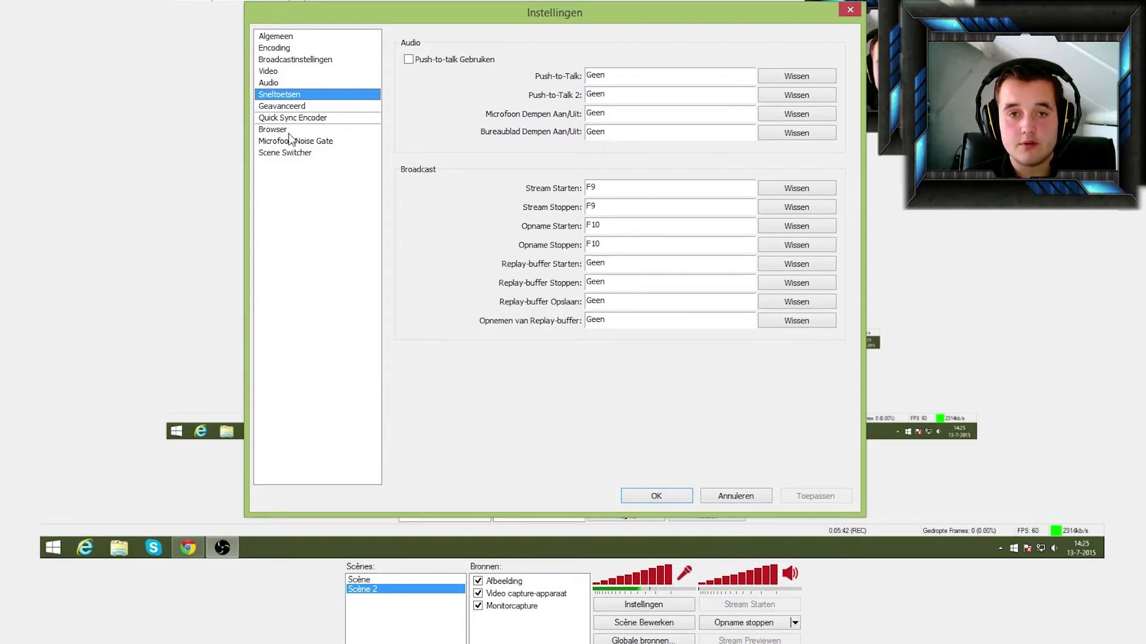
- In the advanced settings, choose process priority Hoog, x264 CPU preset veryfast and encoding profile main
left_click(300, 108)
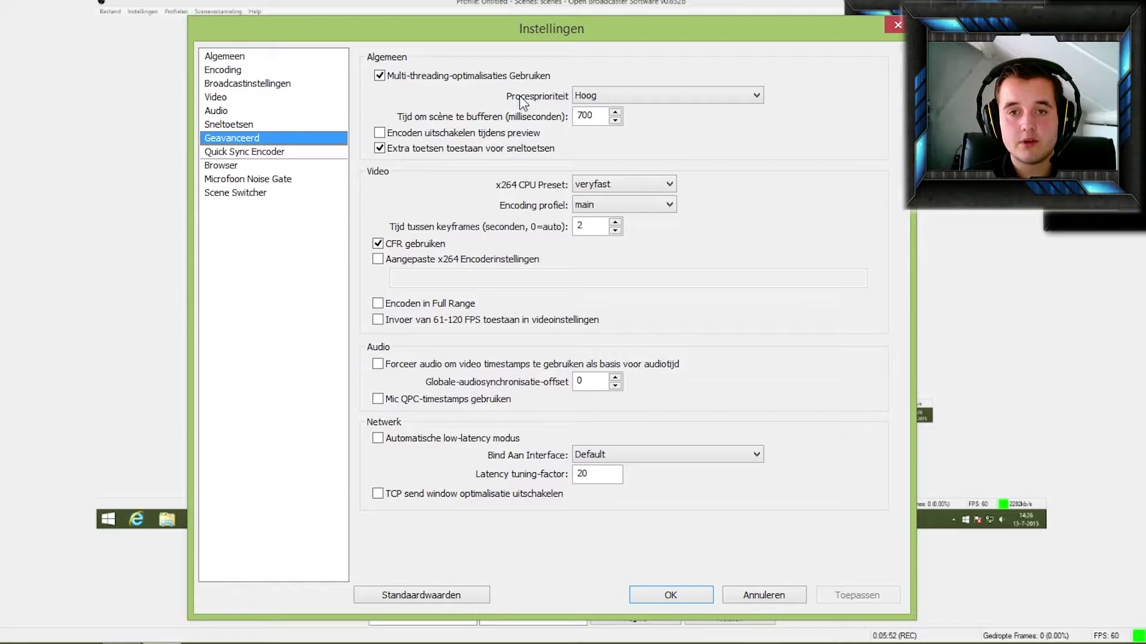
left_click(673, 99)
left_click(672, 97)
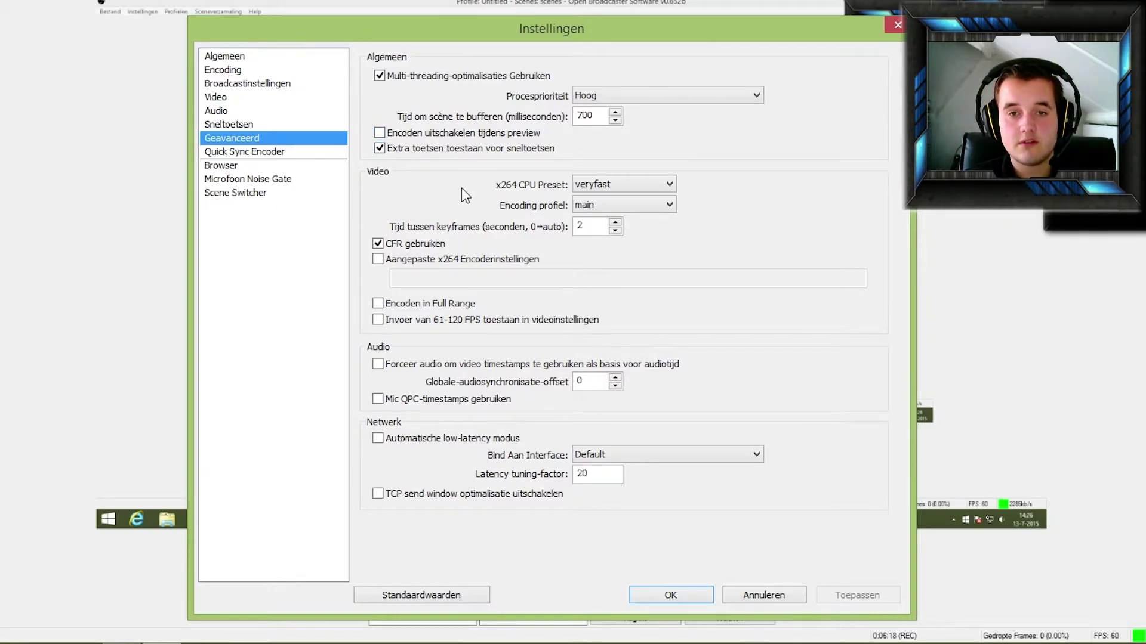
left_click(633, 185)
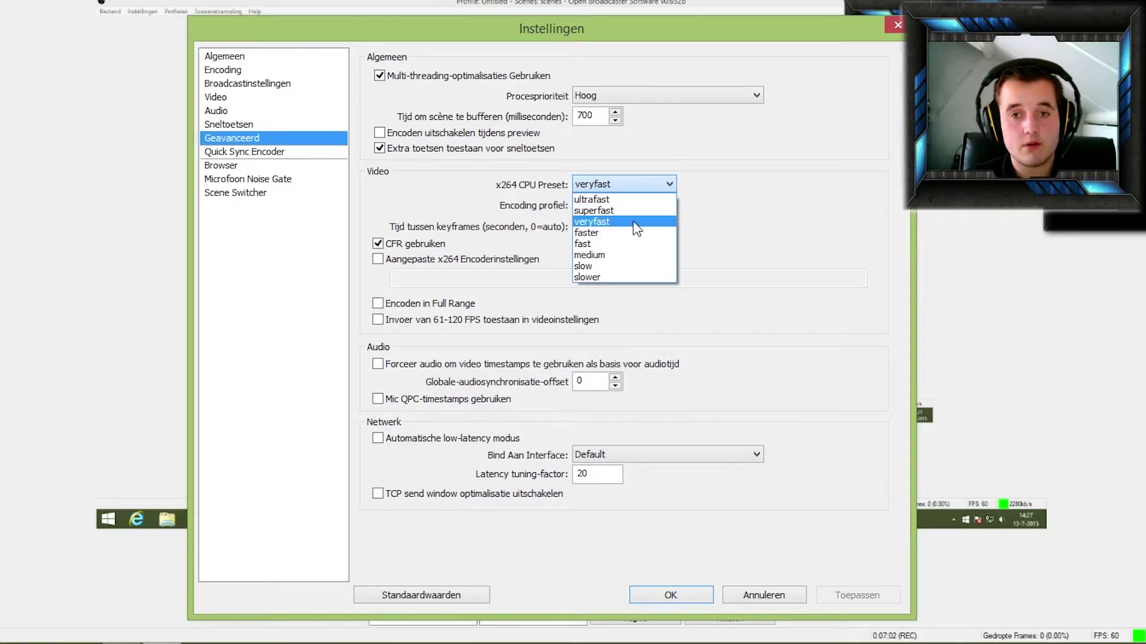
left_click(607, 222)
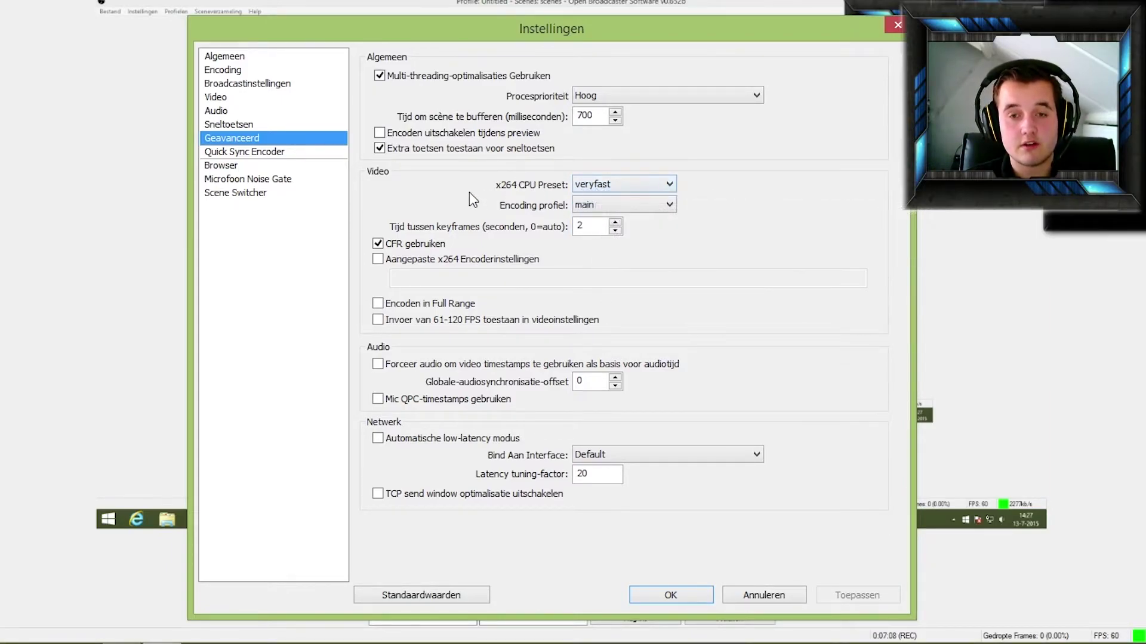
left_click(662, 206)
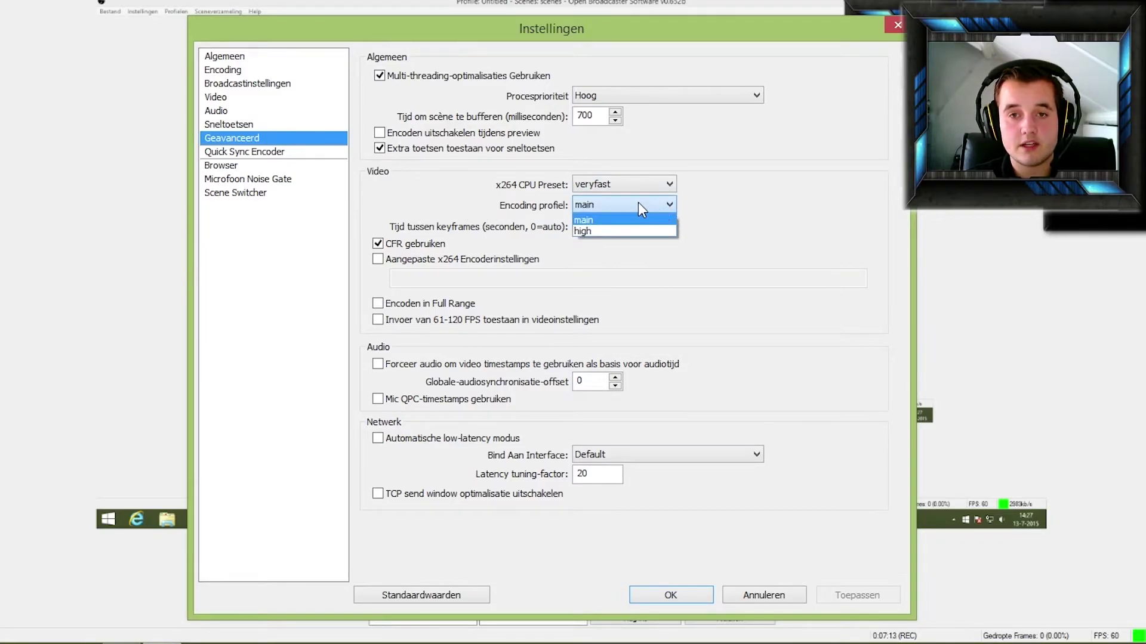
left_click(637, 204)
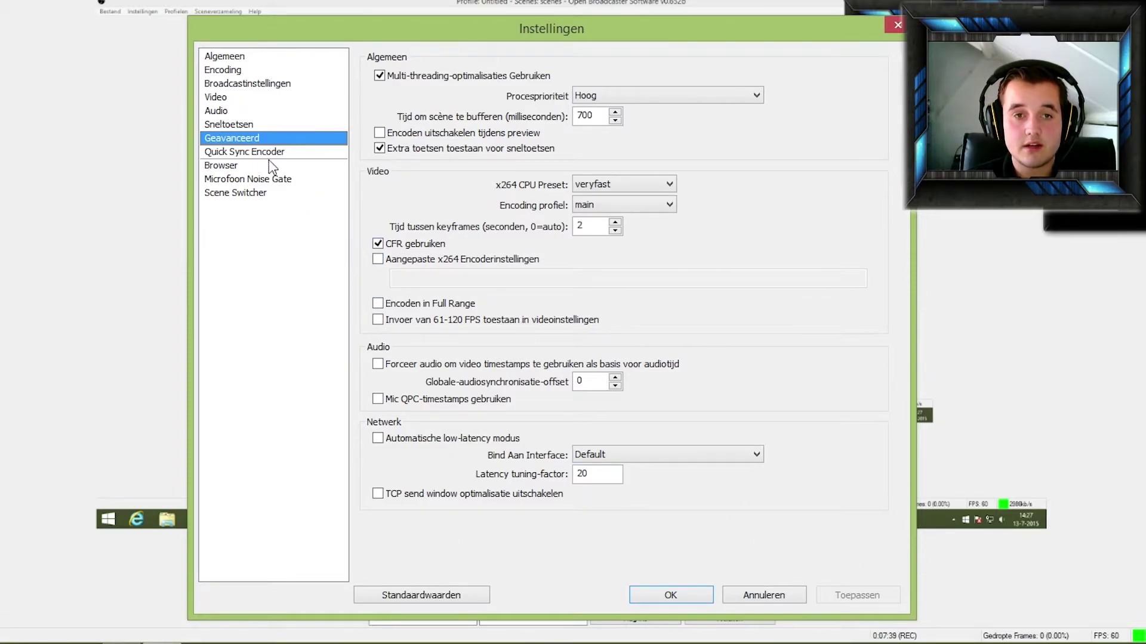
- Look through the Quick Sync Encoder, Browser and Microfoon Noise Gate settings pages
left_click(241, 153)
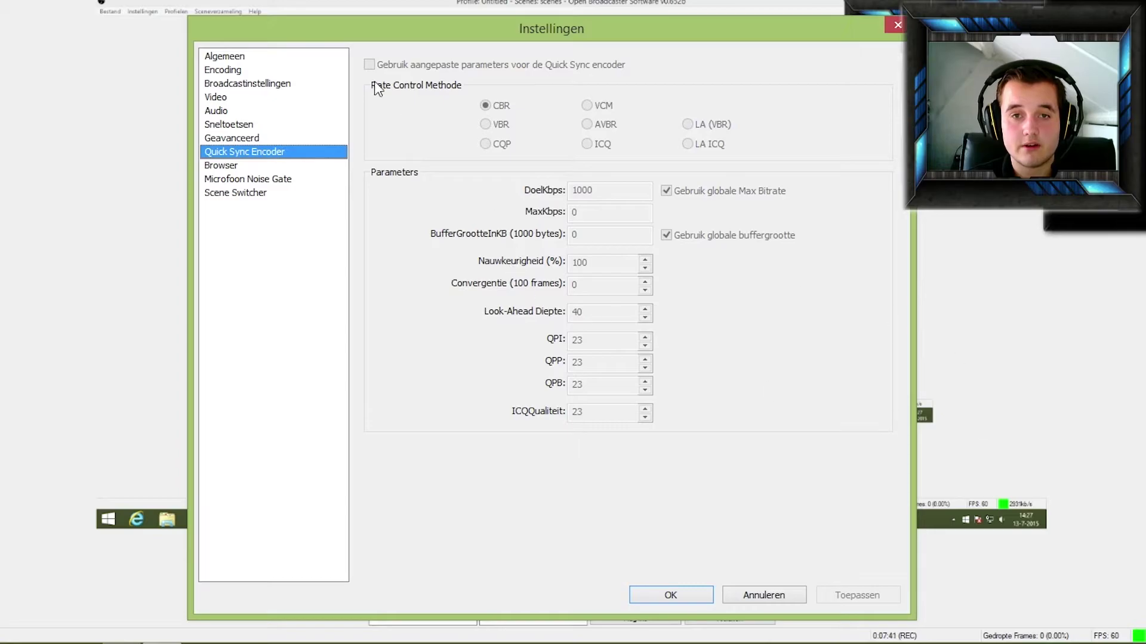
left_click(232, 167)
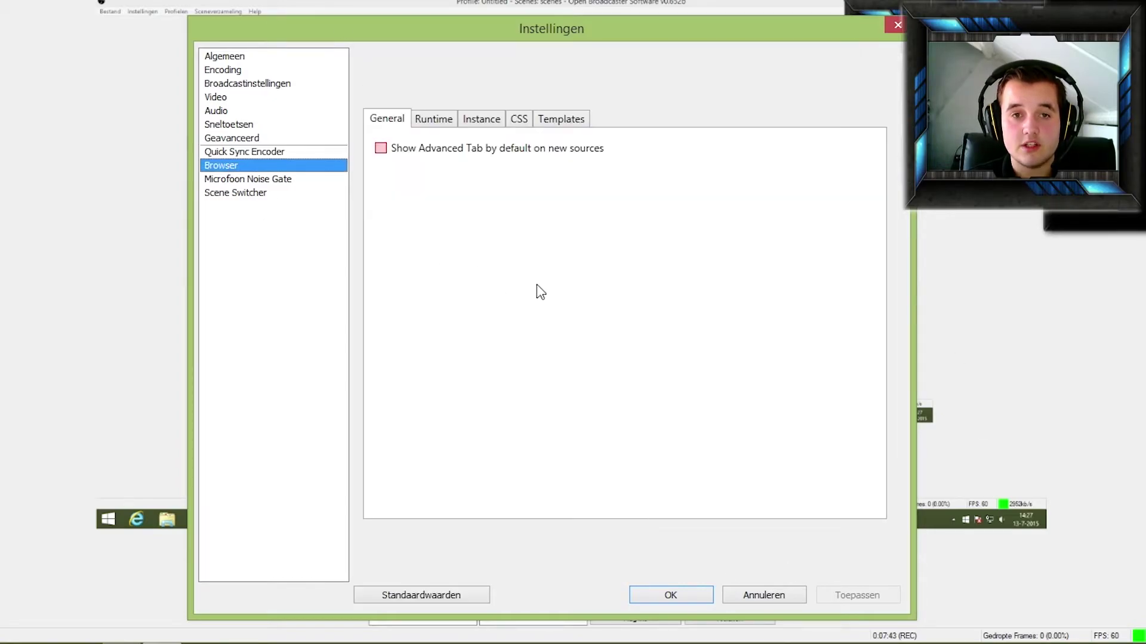
key("Down")
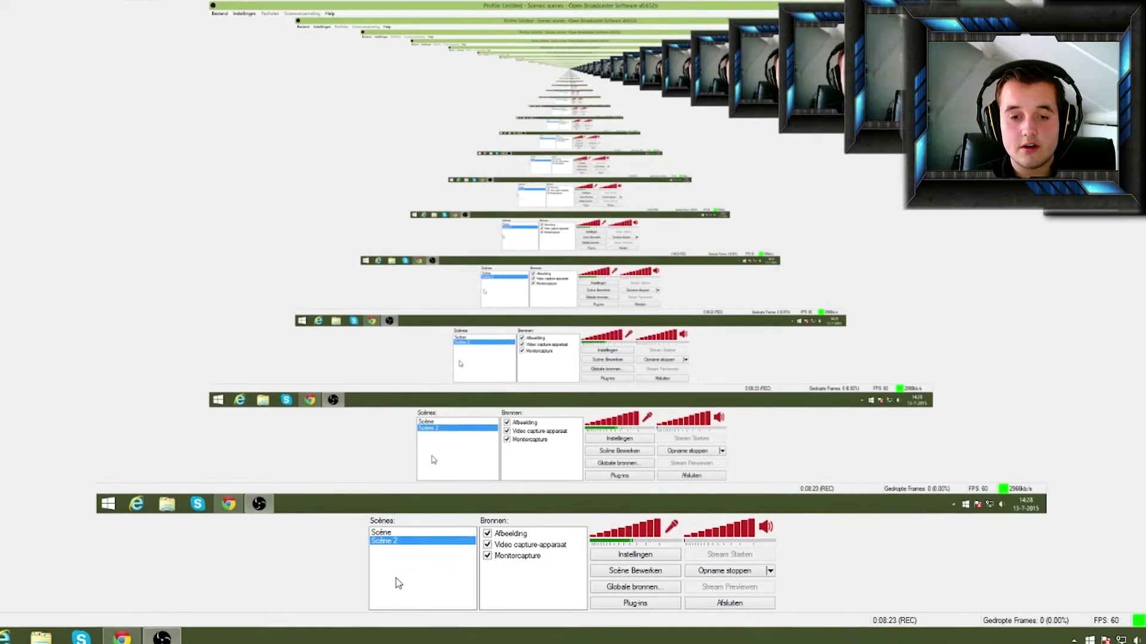
- Add a third scene, Scène 3, with a Monitorcapture source
right_click(394, 587)
left_click(415, 495)
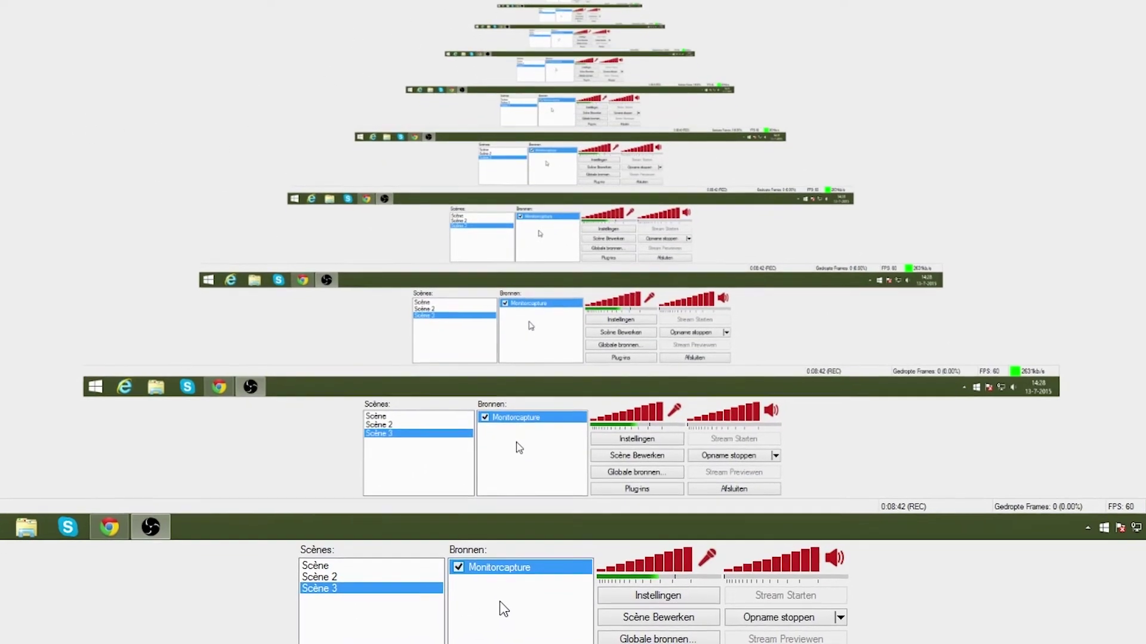
- Examine the program choices for a new Gamecapture source in Scène 3, refresh the list and cancel adding the source
right_click(499, 599)
mouse_move(537, 599)
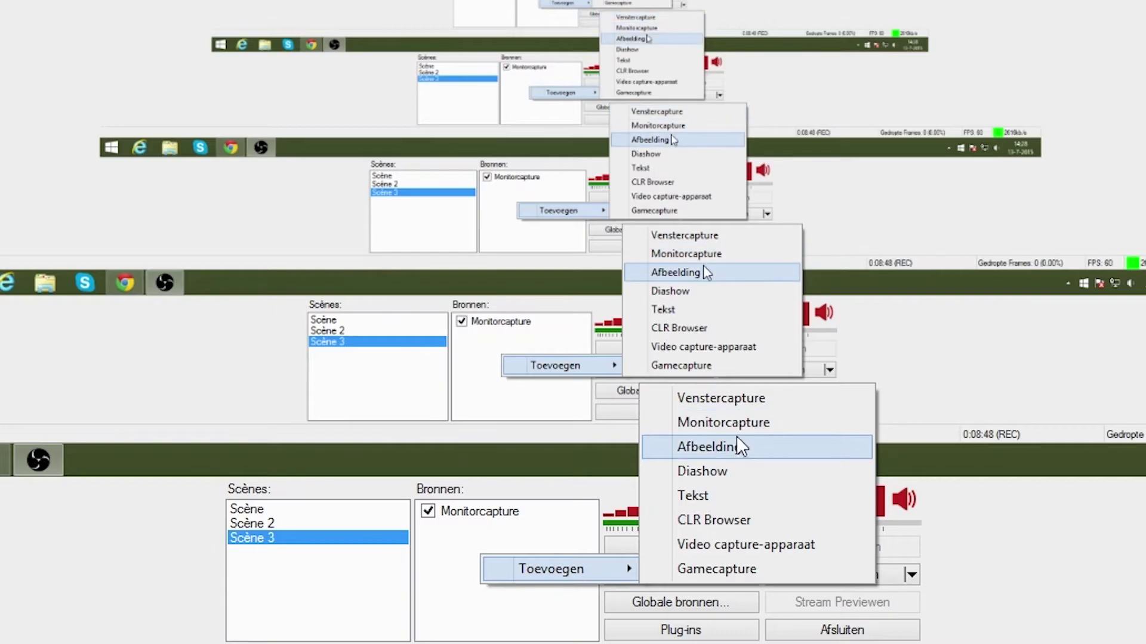
left_click(728, 574)
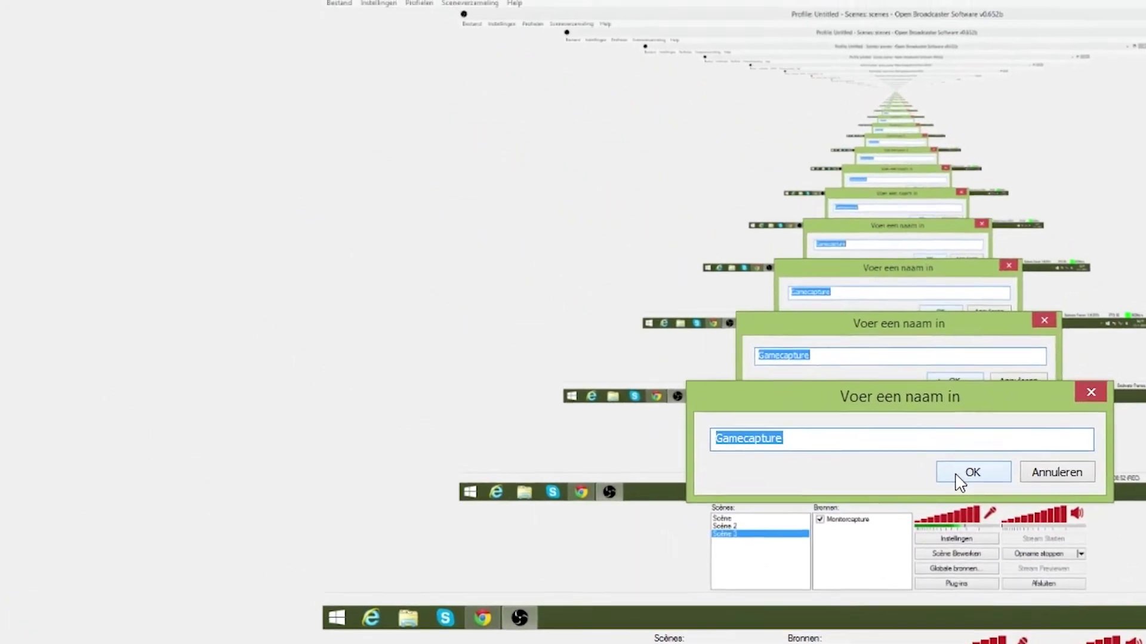
left_click(958, 474)
left_click(313, 161)
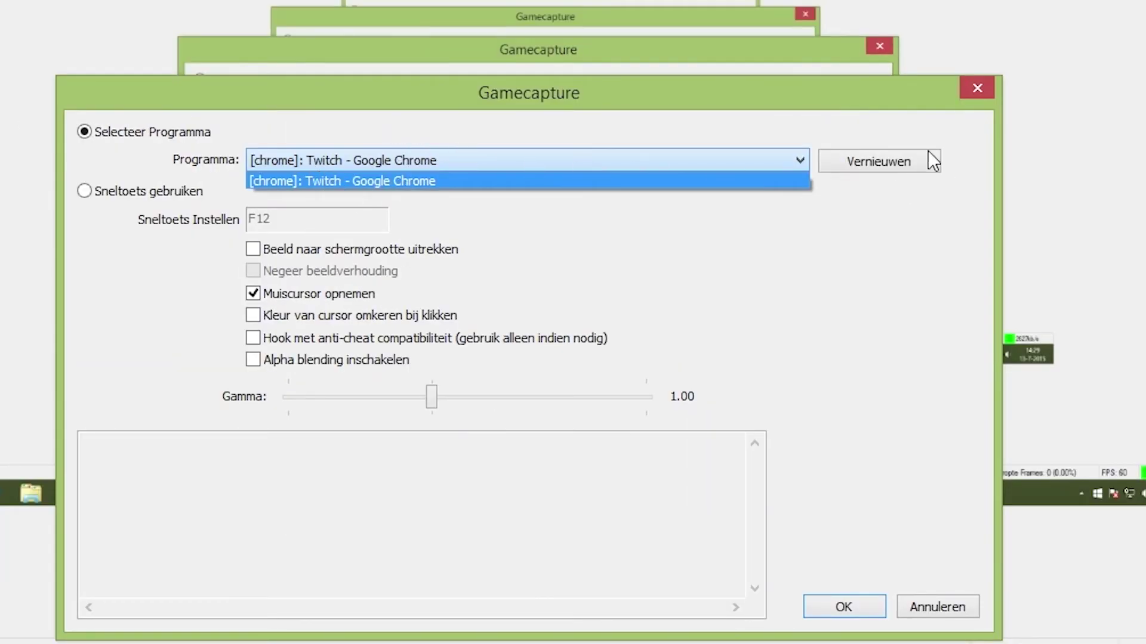
left_click(894, 165)
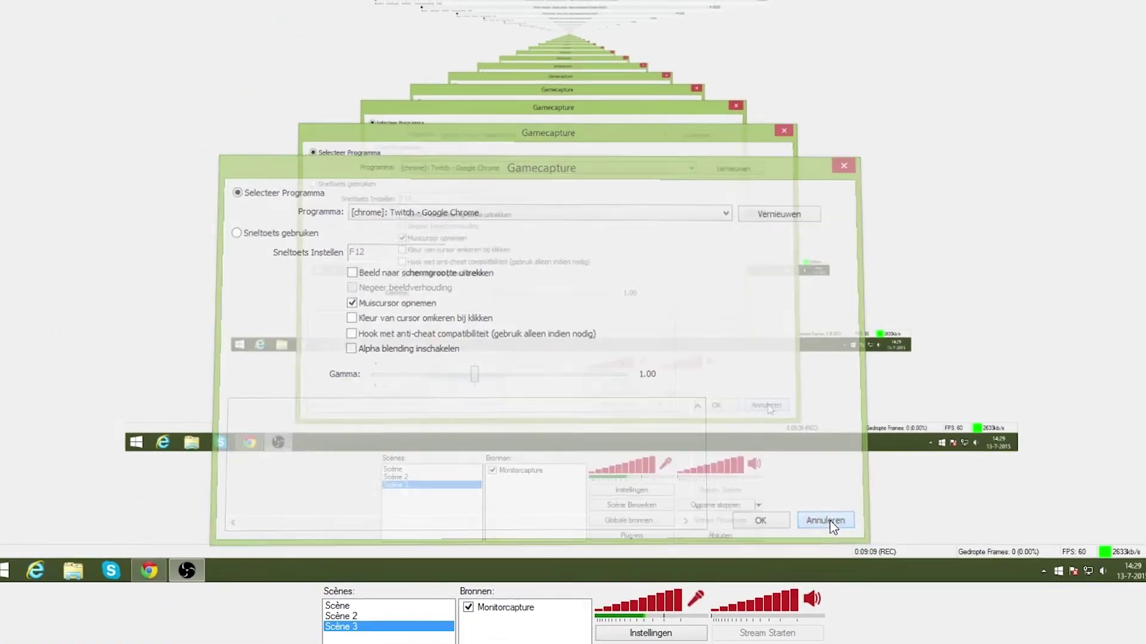
left_click(826, 520)
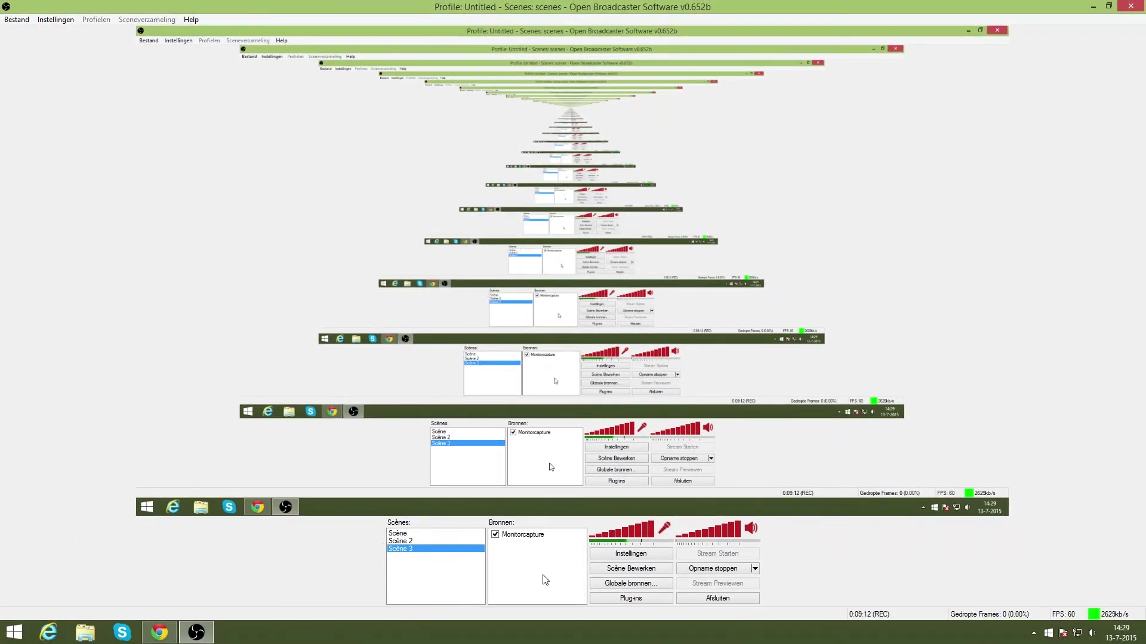
- Switch the active scene to Scène 2
left_click(410, 541)
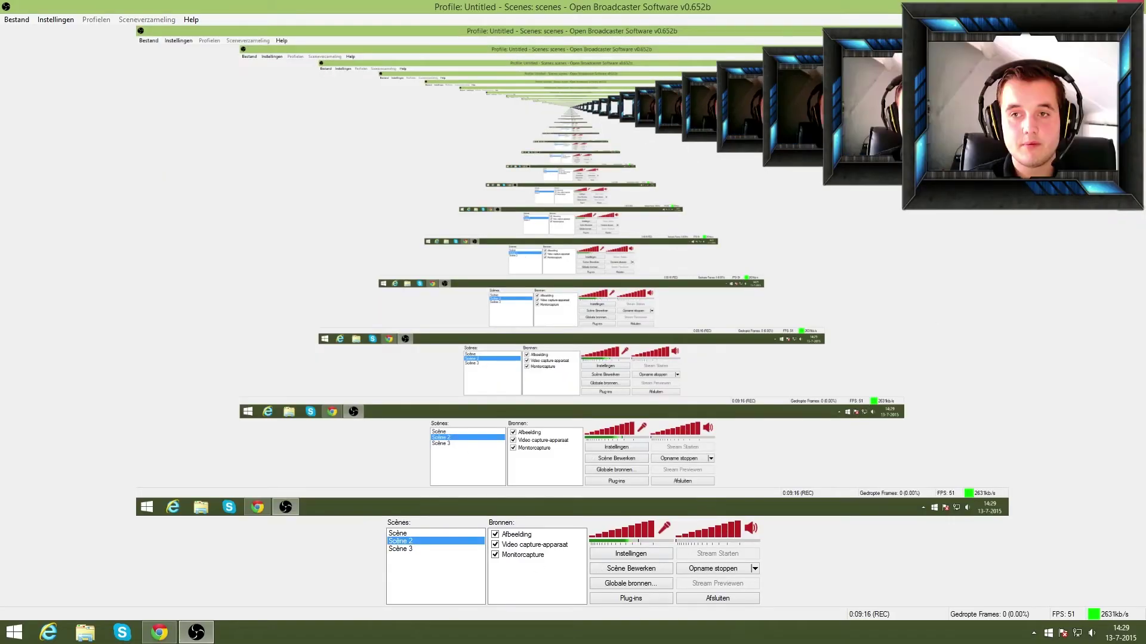